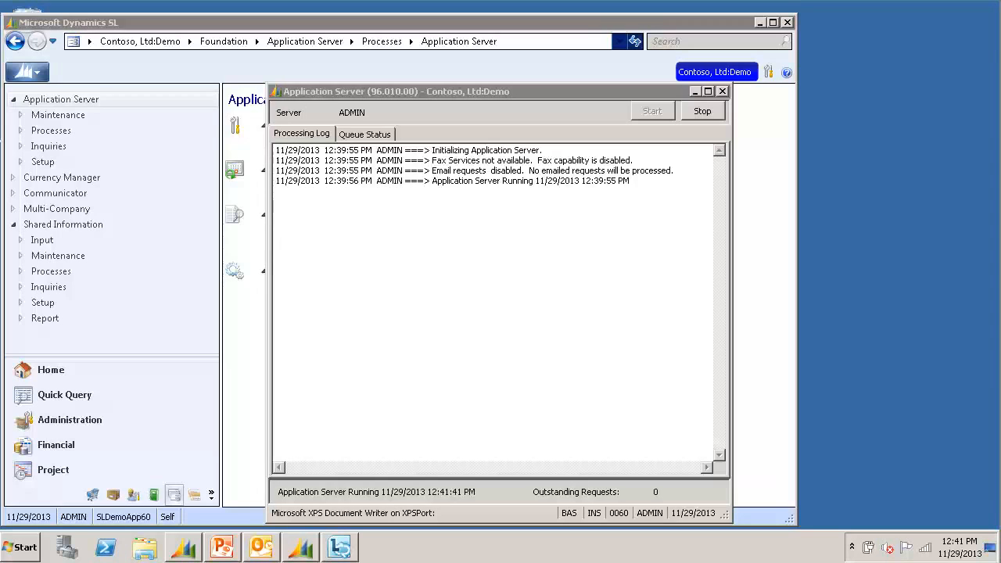
# Open Quick Send Setup (21.951.00) from the Shared Information module's Setup pages
pyautogui.click(305, 23)
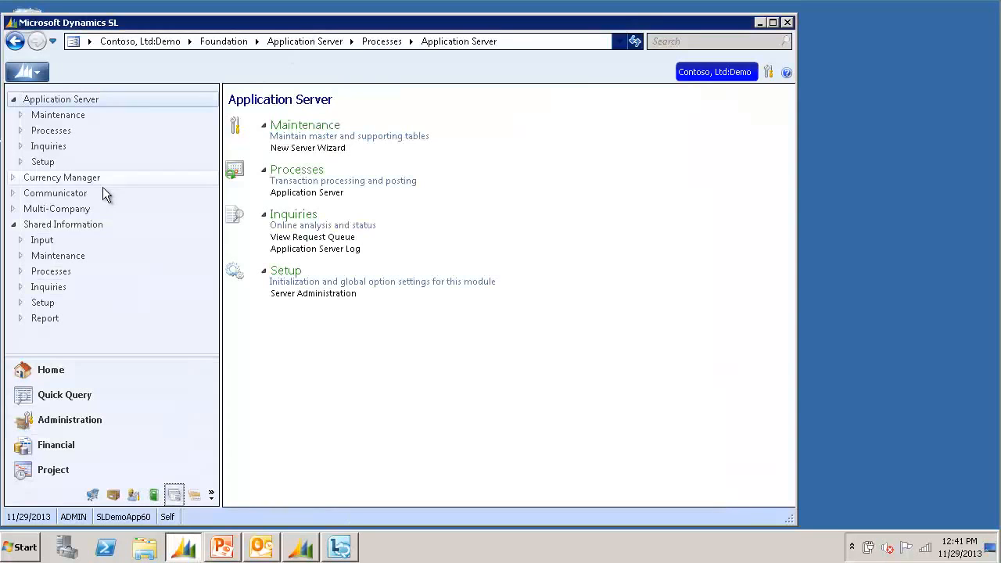
pyautogui.click(82, 224)
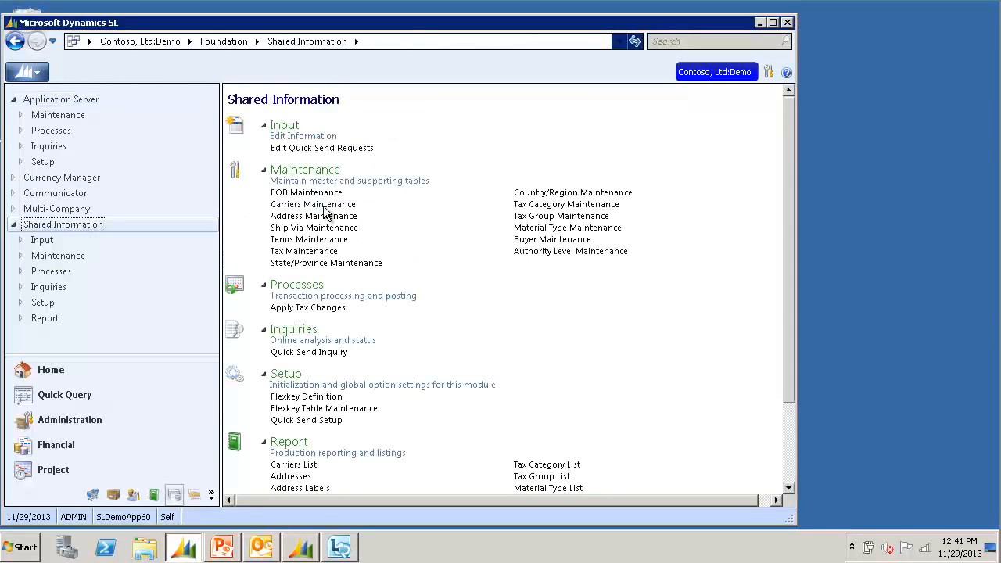
pyautogui.click(319, 423)
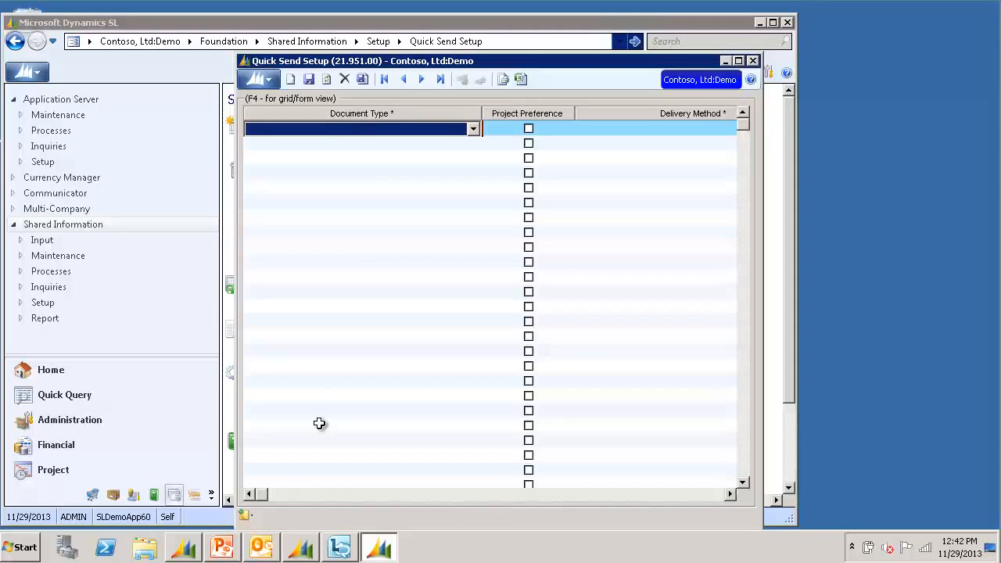
# In form view, add an AR Invoice/Memo document type with Email delivery
pyautogui.click(500, 128)
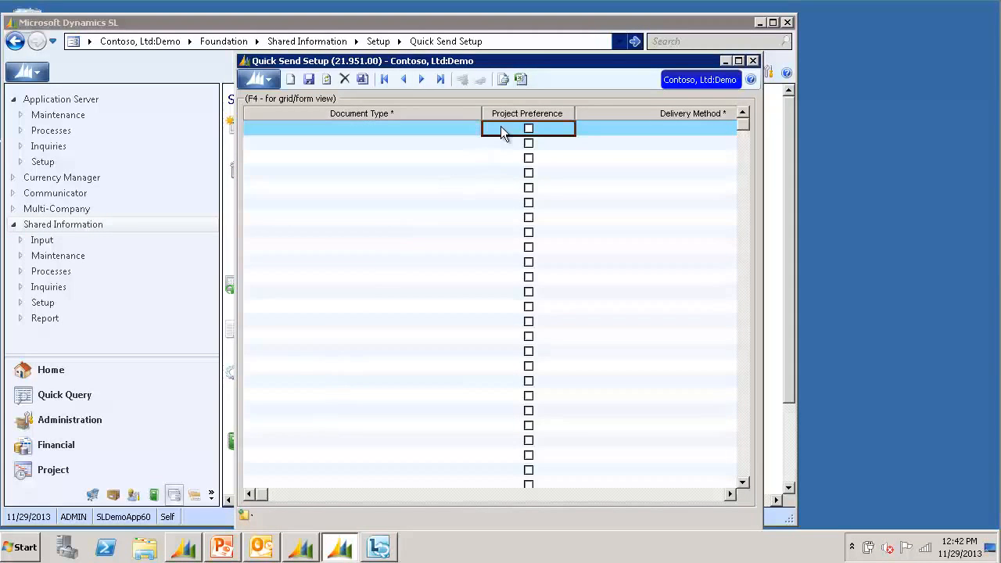
pyautogui.press('F4')
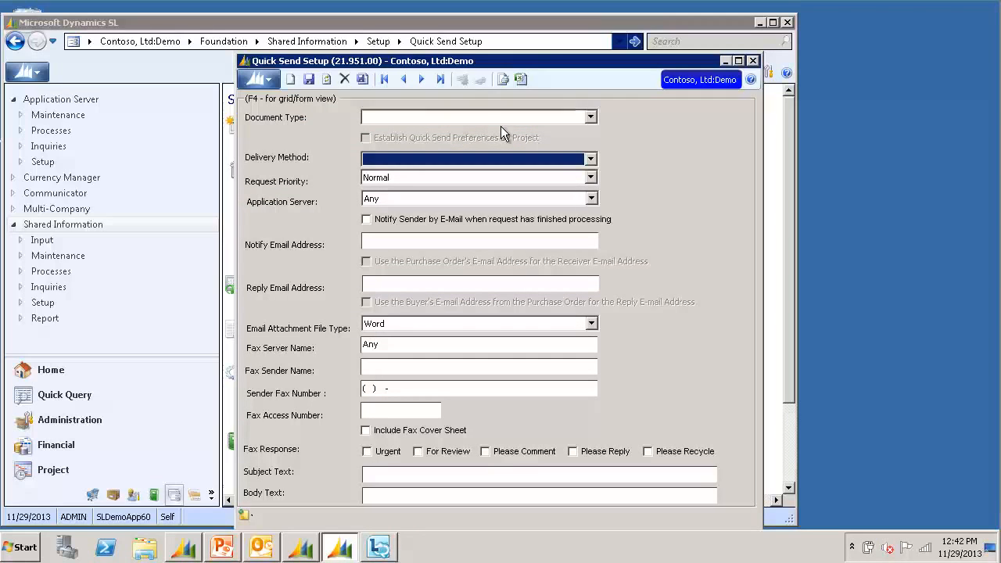
pyautogui.click(502, 117)
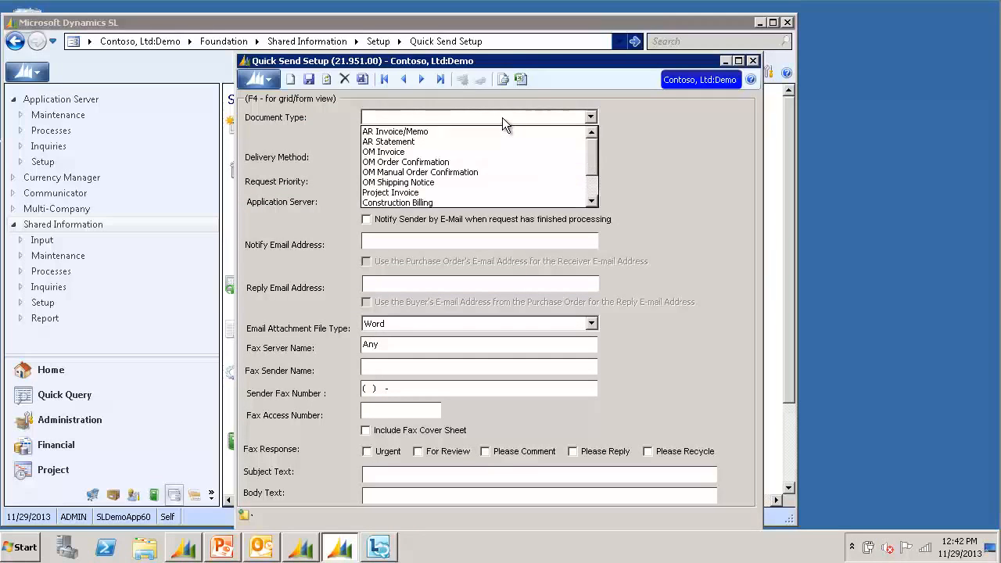
pyautogui.click(488, 133)
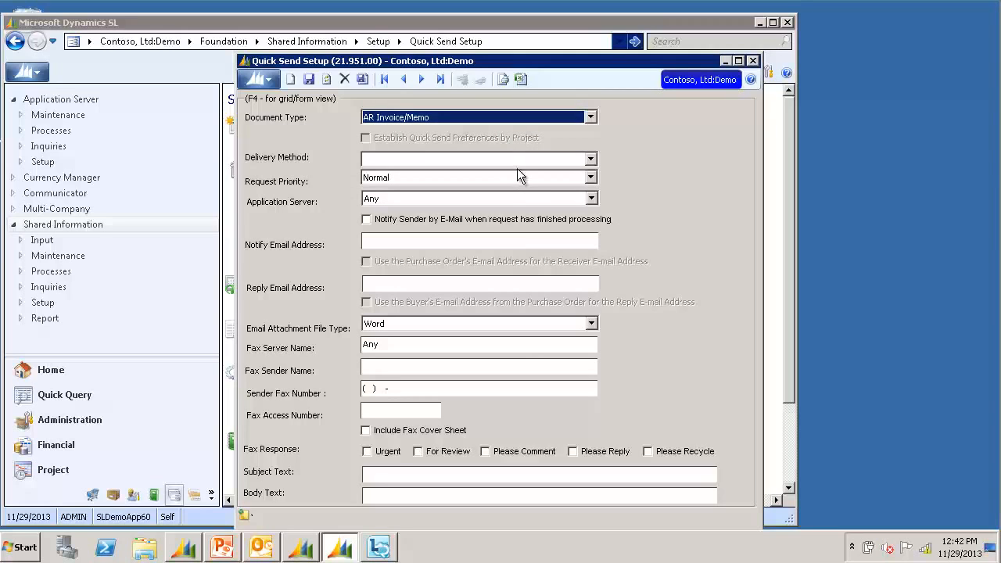
pyautogui.click(524, 160)
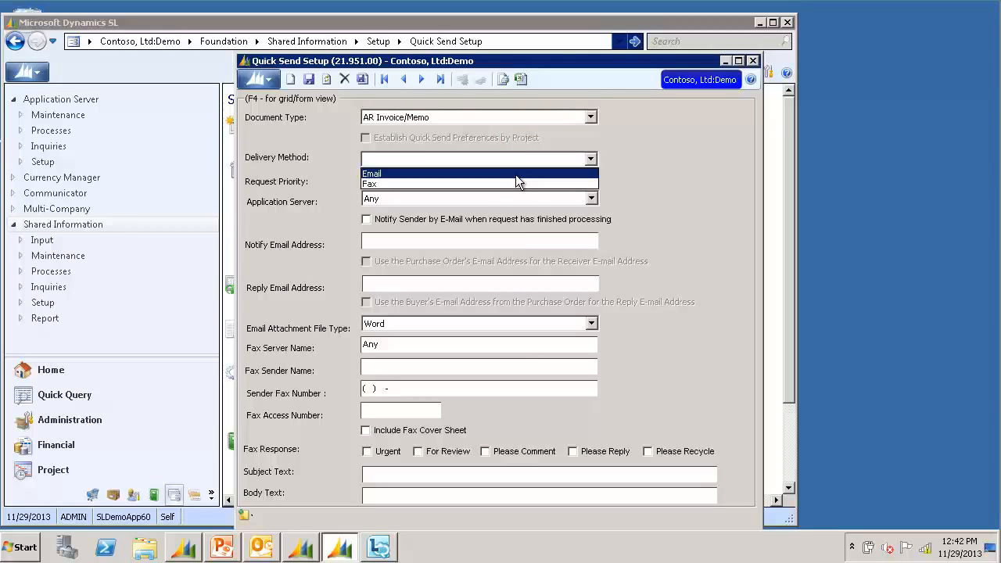
pyautogui.click(516, 174)
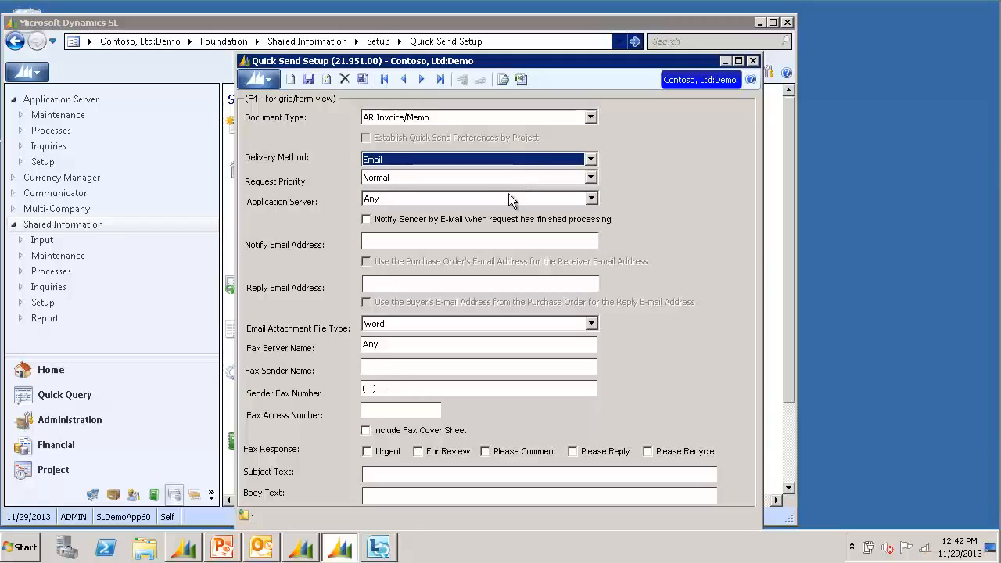
# Fill in the notify and reply e-mail addresses and choose Adobe Acrobat attachments
pyautogui.click(450, 243)
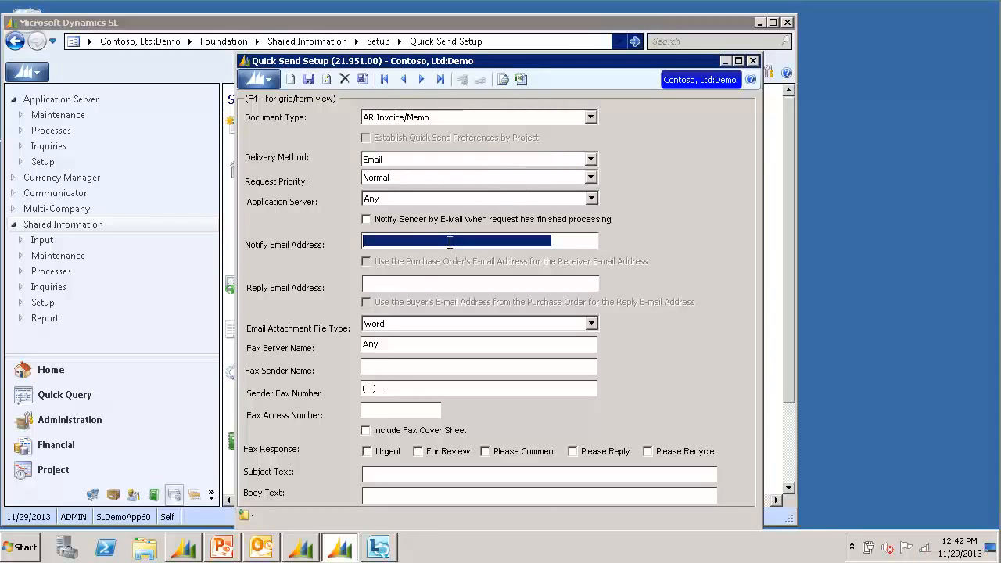
pyautogui.write('notify@contos.com')
pyautogui.press('Tab')
pyautogui.write('reply@contoso.com')
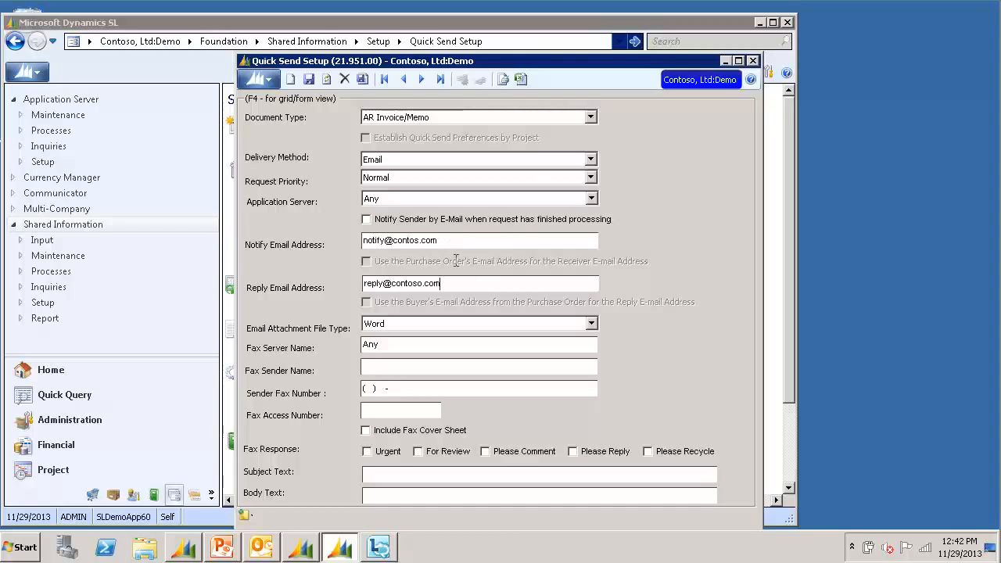
pyautogui.click(591, 324)
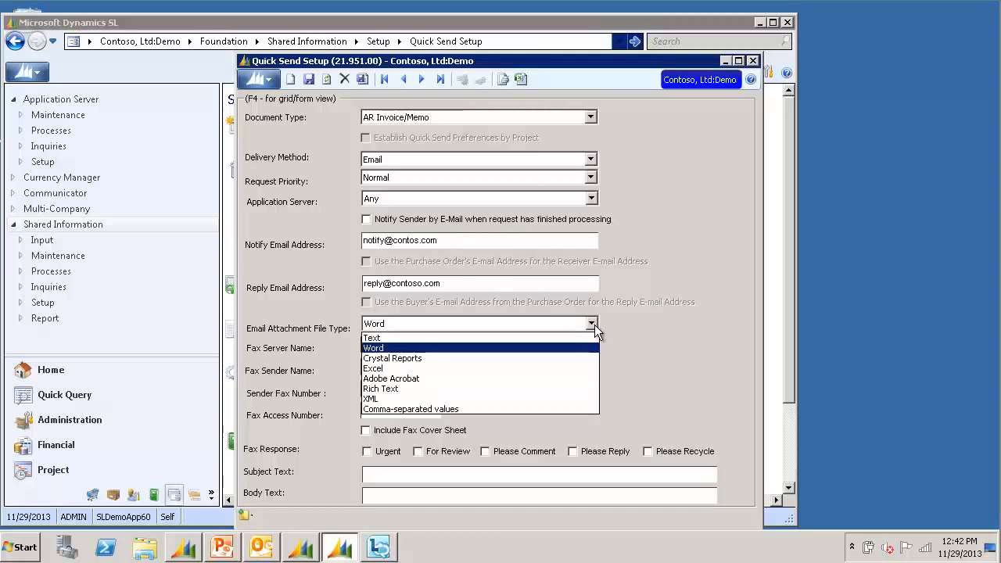
pyautogui.click(549, 380)
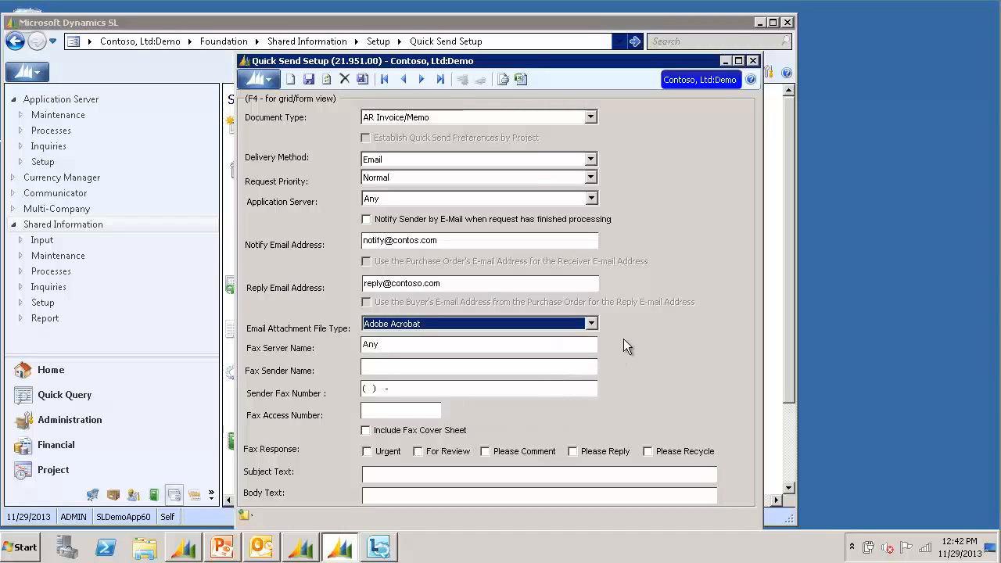
# Enter subject 'Invoice Is Attached' and body 'Dear <Customer Name>. Invoice <Reference Number> is attached.'
pyautogui.click(562, 473)
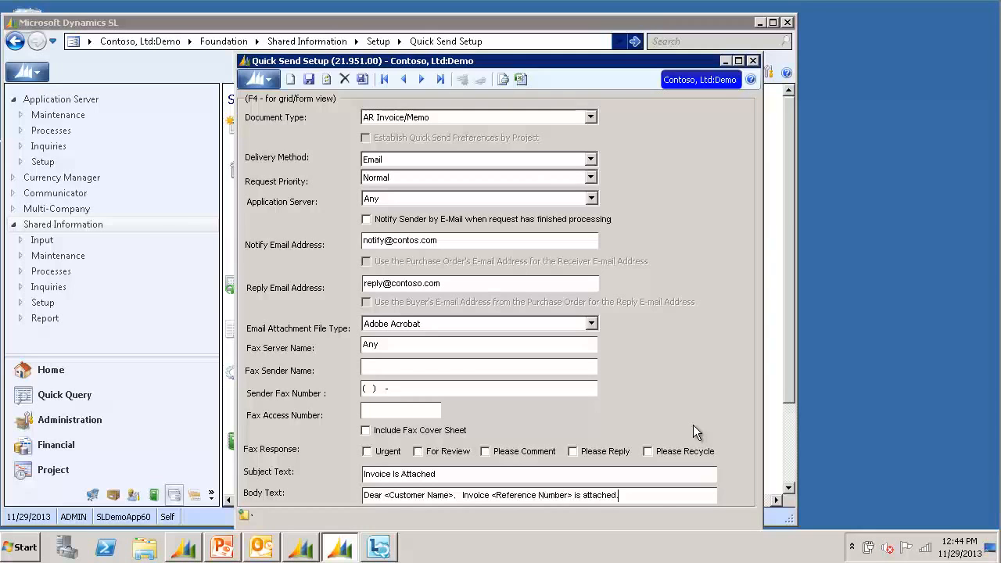
# Save and close Quick Send Setup, then load the customer's ID in Customer Maintenance
pyautogui.click(752, 61)
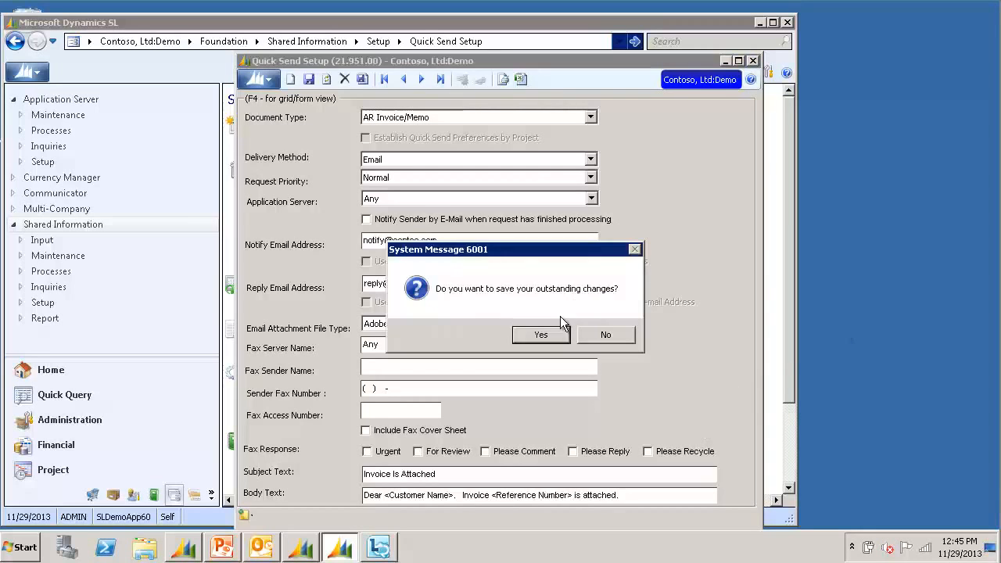
pyautogui.click(541, 335)
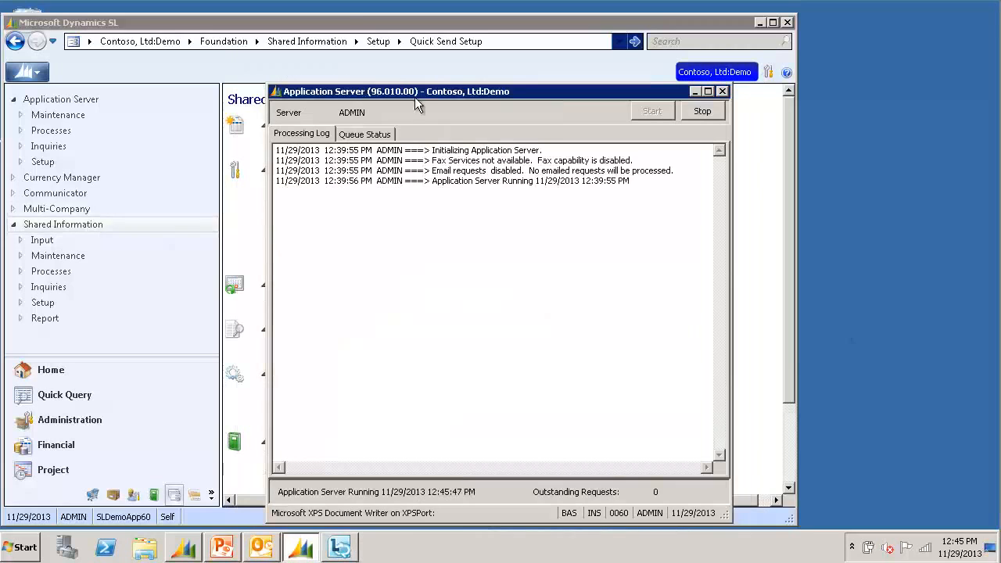
pyautogui.click(74, 447)
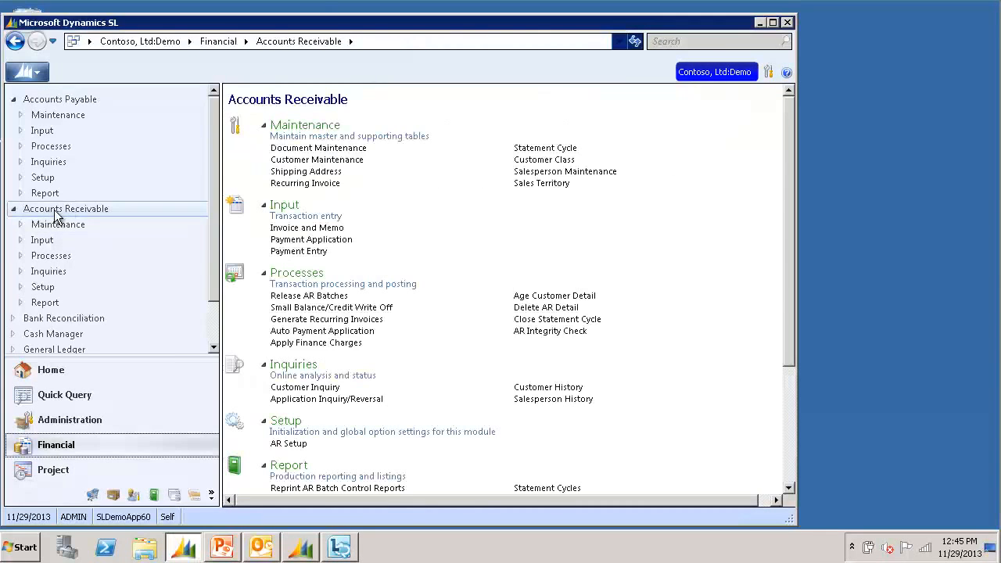
pyautogui.click(56, 211)
pyautogui.click(317, 160)
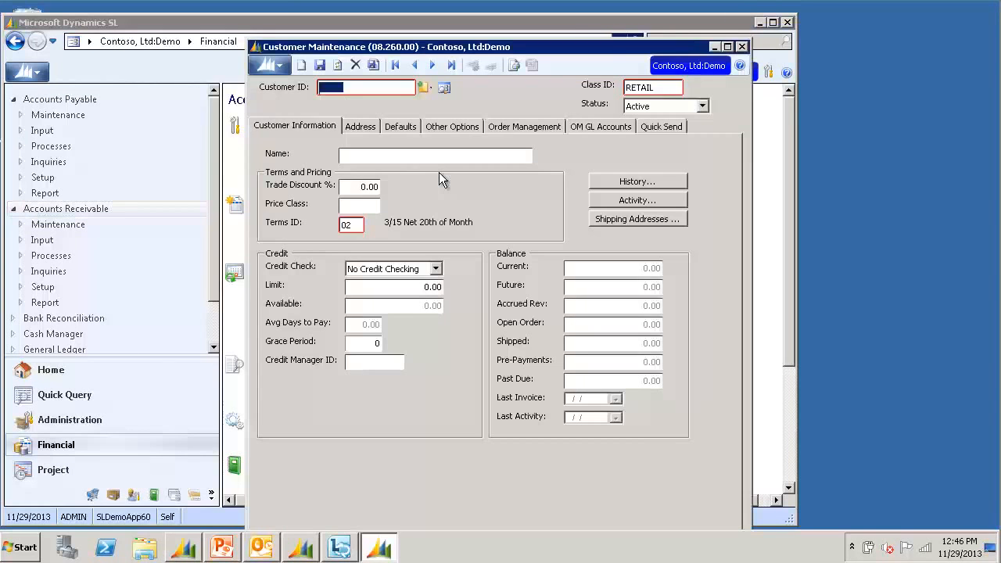
pyautogui.write('C300')
pyautogui.press('Tab')
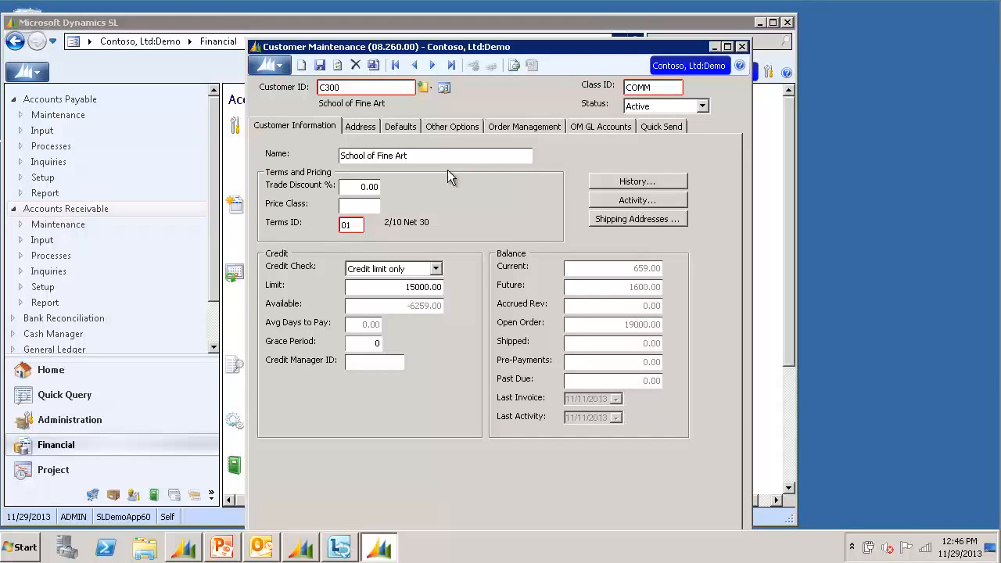
# On the customer's Quick Send tab, add AR Invoice/Memo with the receiver e-mail address
pyautogui.click(663, 129)
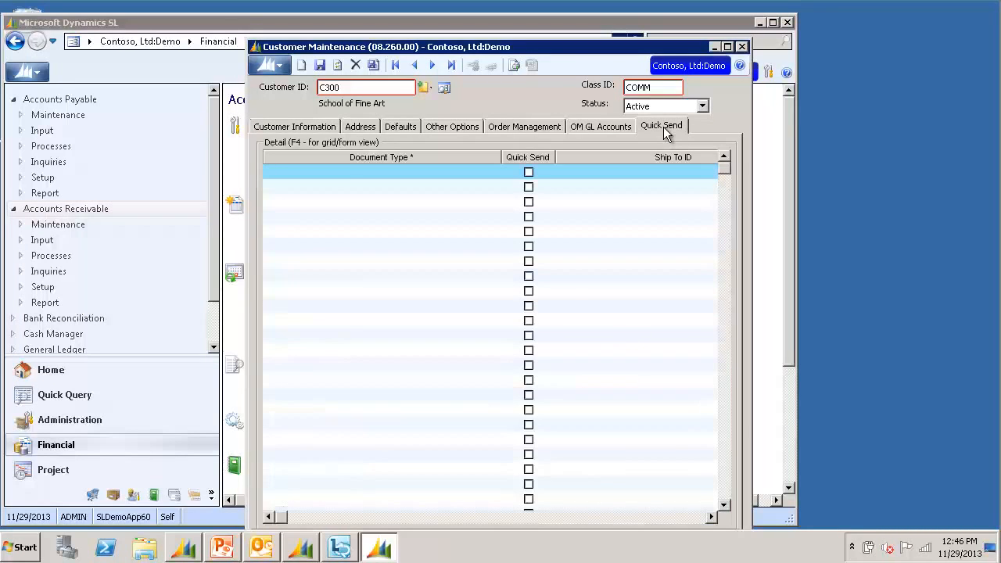
pyautogui.click(474, 172)
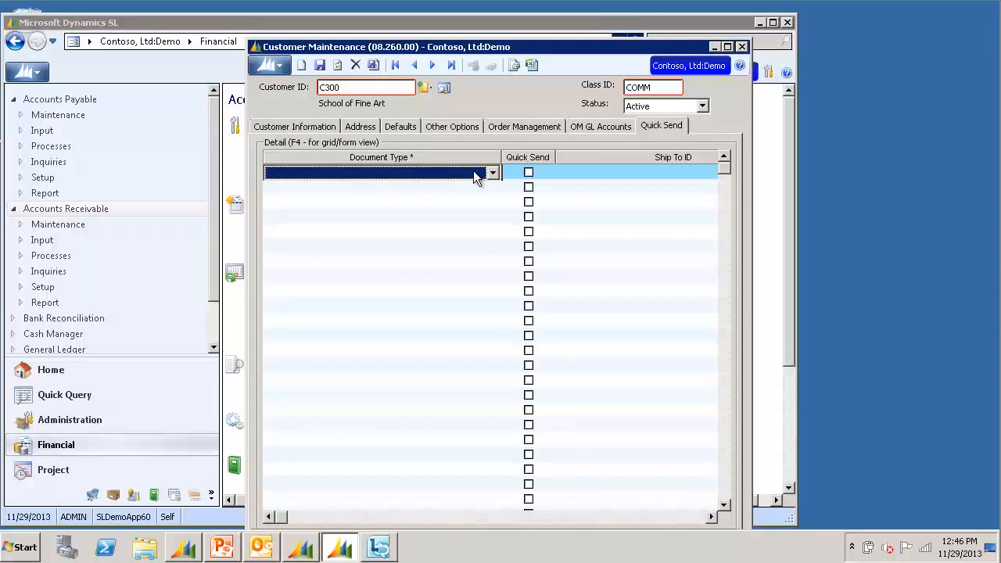
pyautogui.press('F4')
pyautogui.click(472, 160)
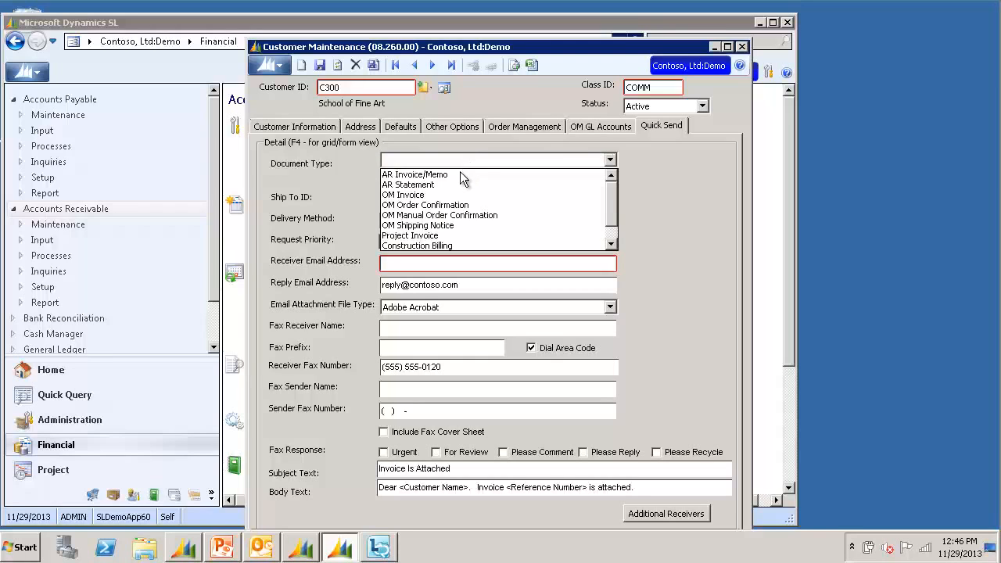
pyautogui.click(463, 173)
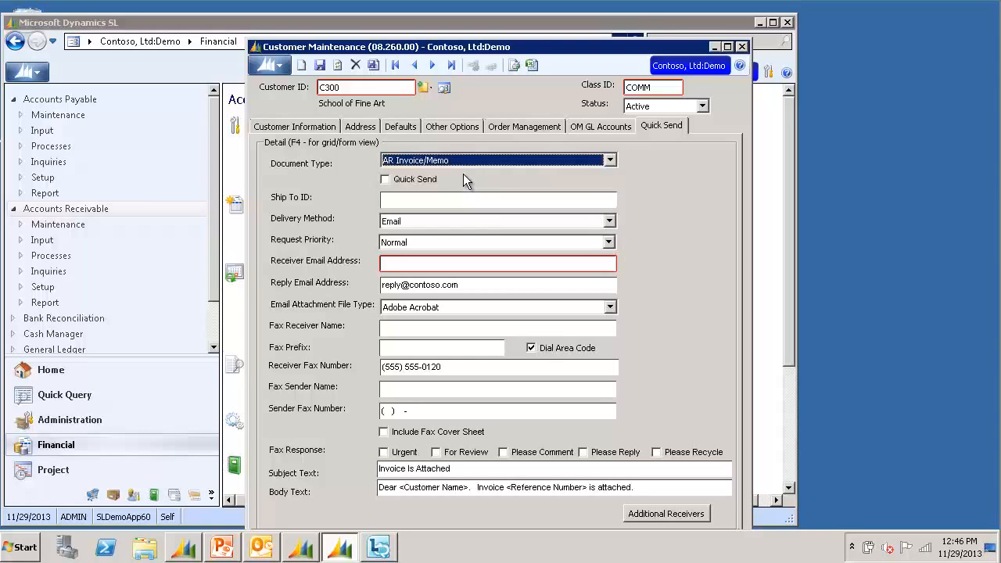
pyautogui.click(429, 264)
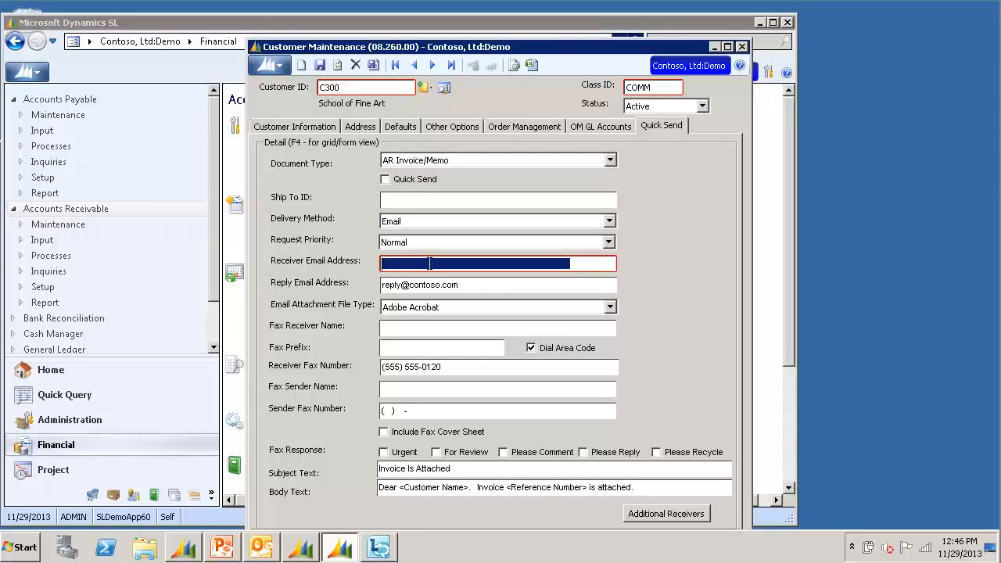
pyautogui.write('C300@thecompany.com')
pyautogui.press('Tab')
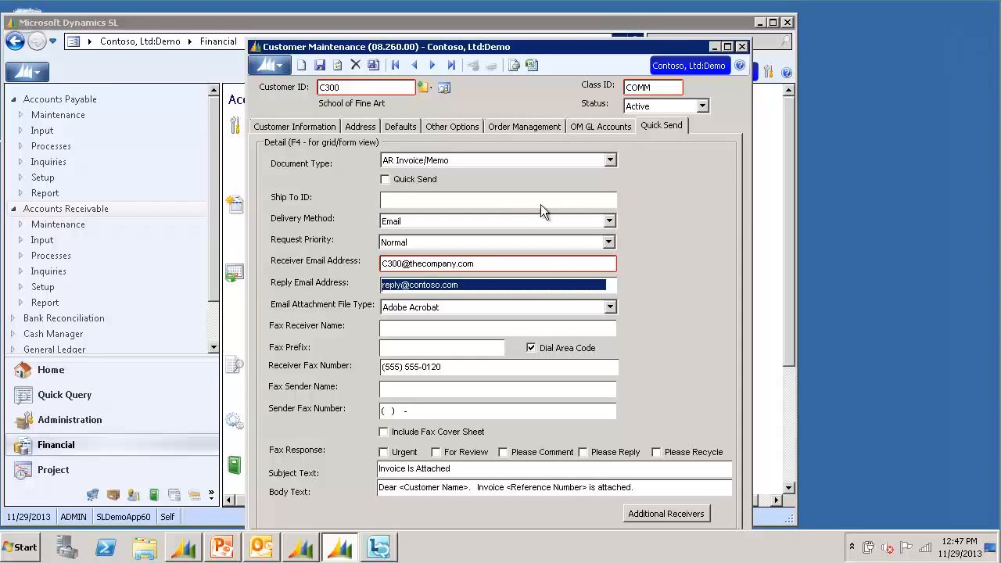
# Tick Quick Send for AR invoices, then close and save the customer record
pyautogui.click(412, 179)
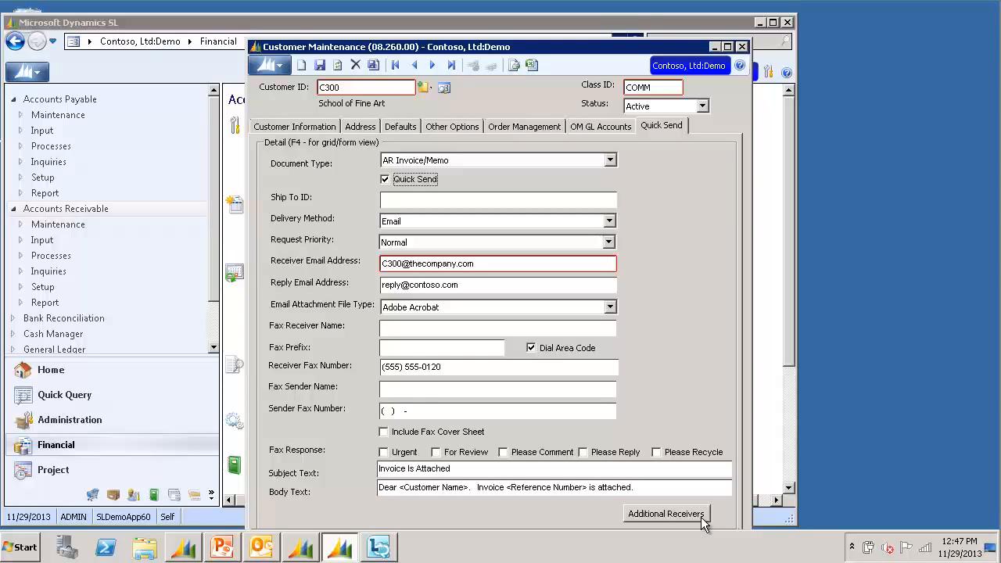
pyautogui.click(742, 47)
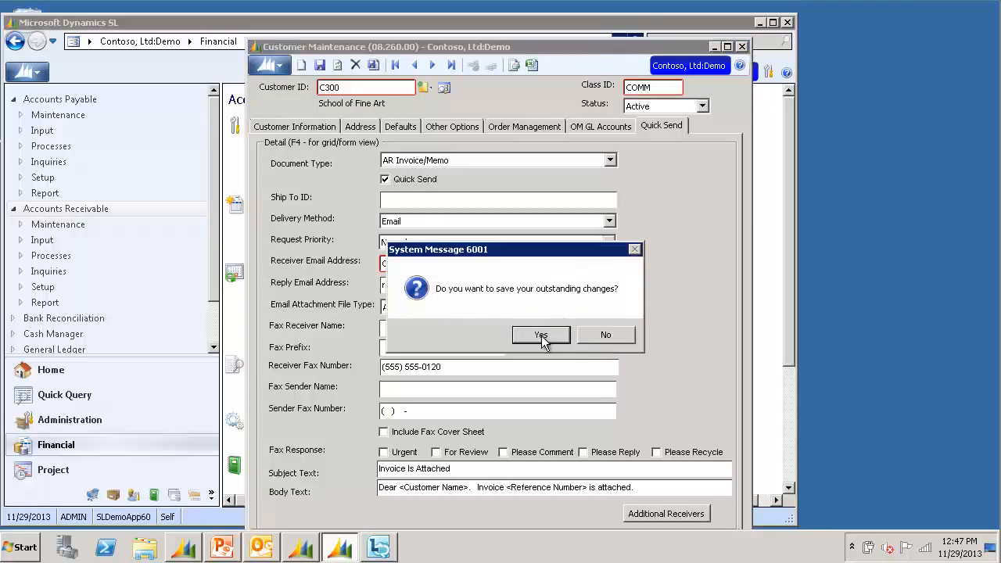
pyautogui.click(545, 336)
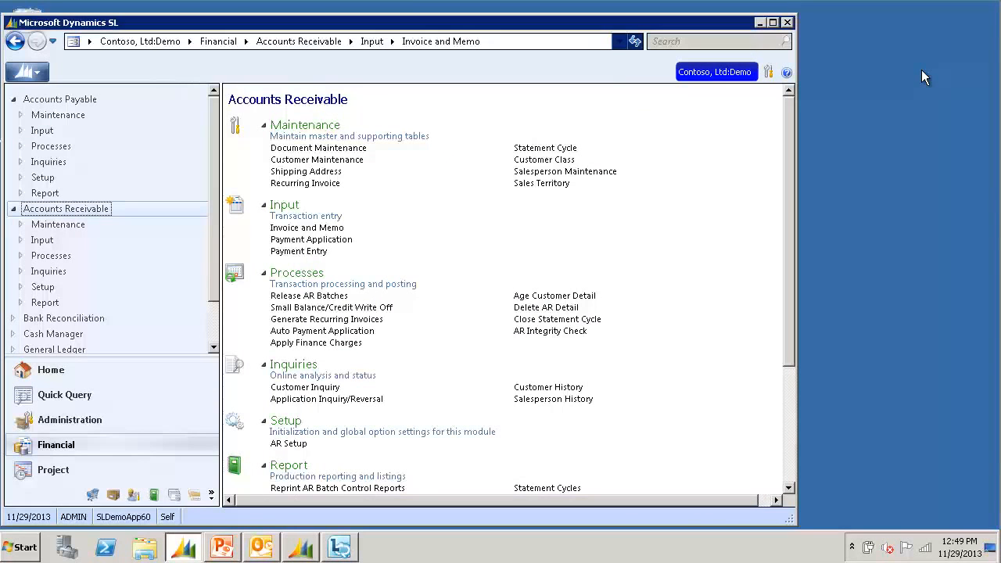
# In Invoice and Memo, load batch 000158 and queue its 100.00 invoice for Quick Send
pyautogui.click(332, 233)
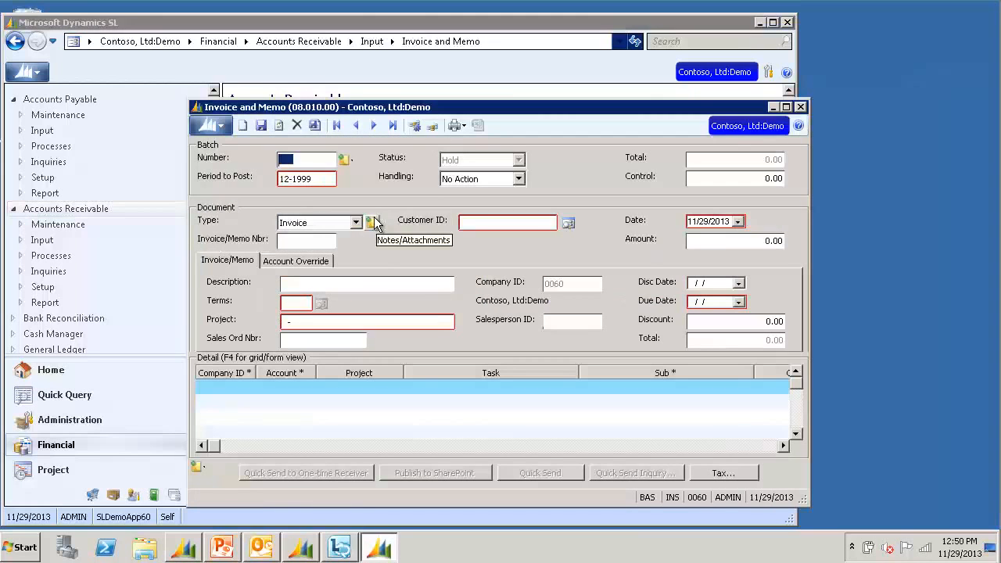
pyautogui.press('F3')
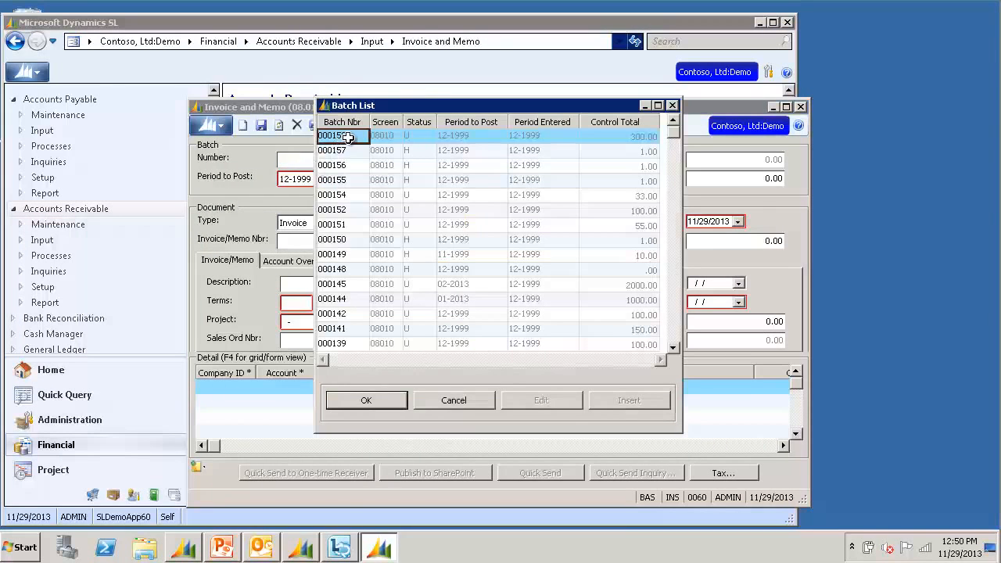
pyautogui.doubleClick(348, 136)
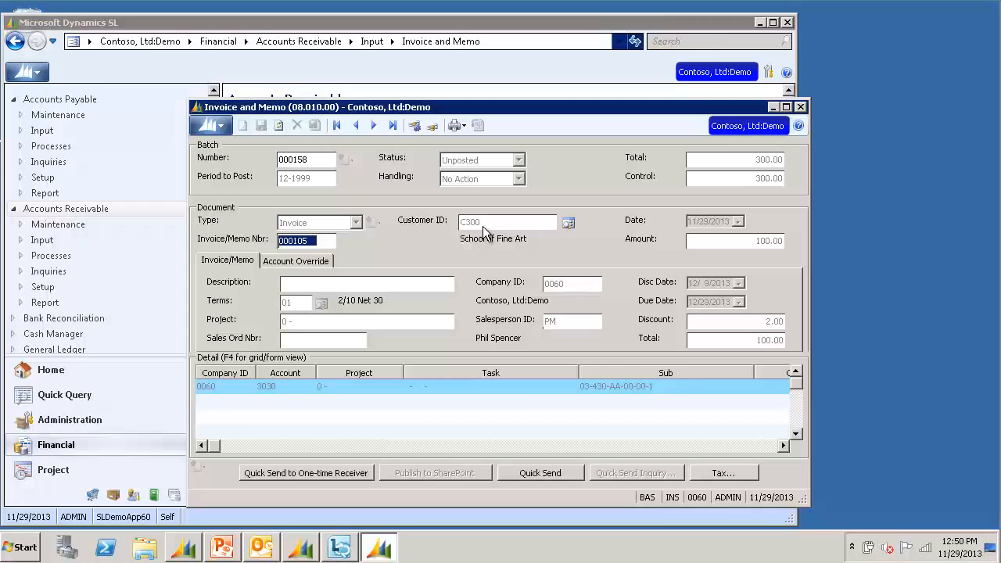
pyautogui.click(570, 475)
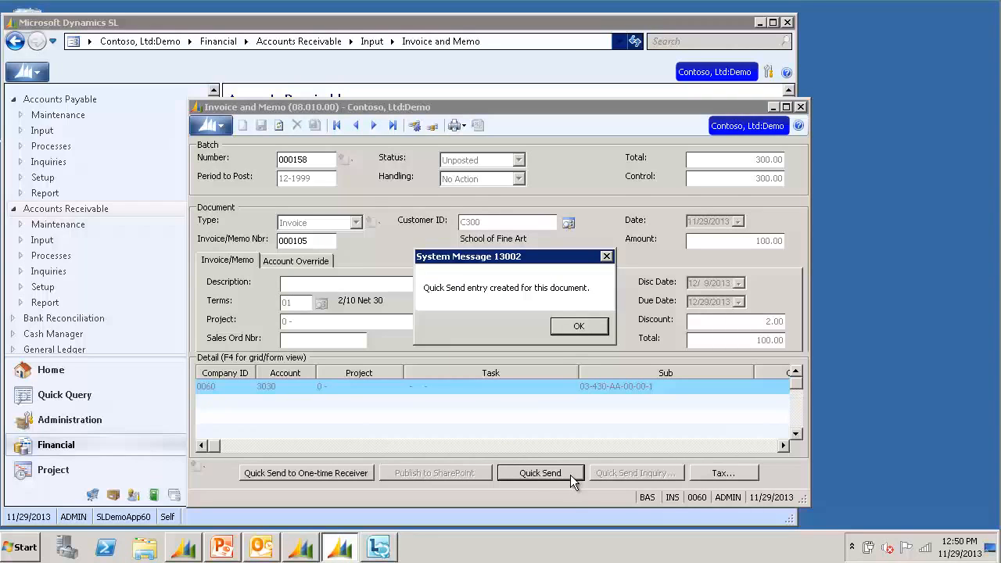
pyautogui.click(579, 327)
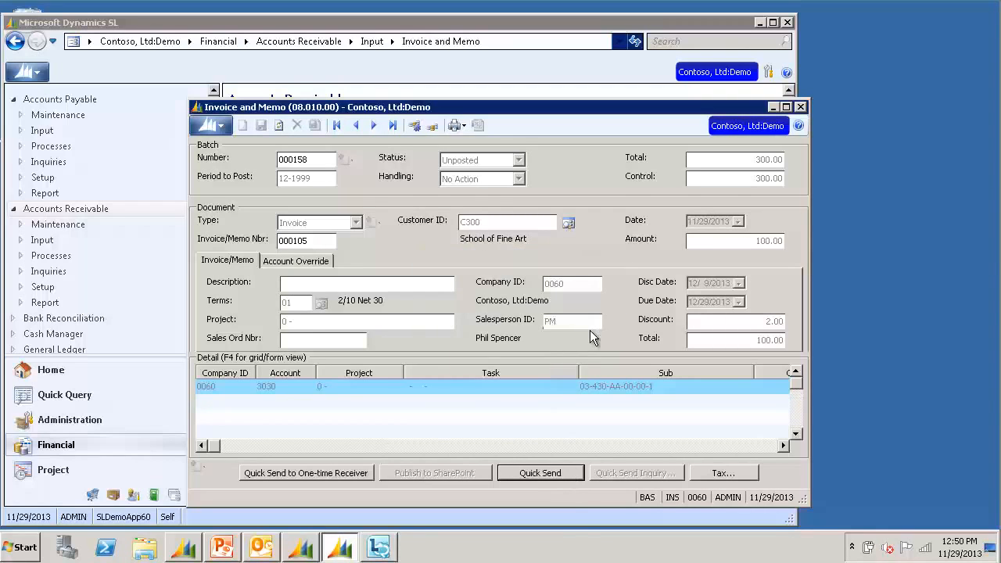
# Bring up the Application Server Processing Log showing the invoice delivered by email
pyautogui.click(305, 552)
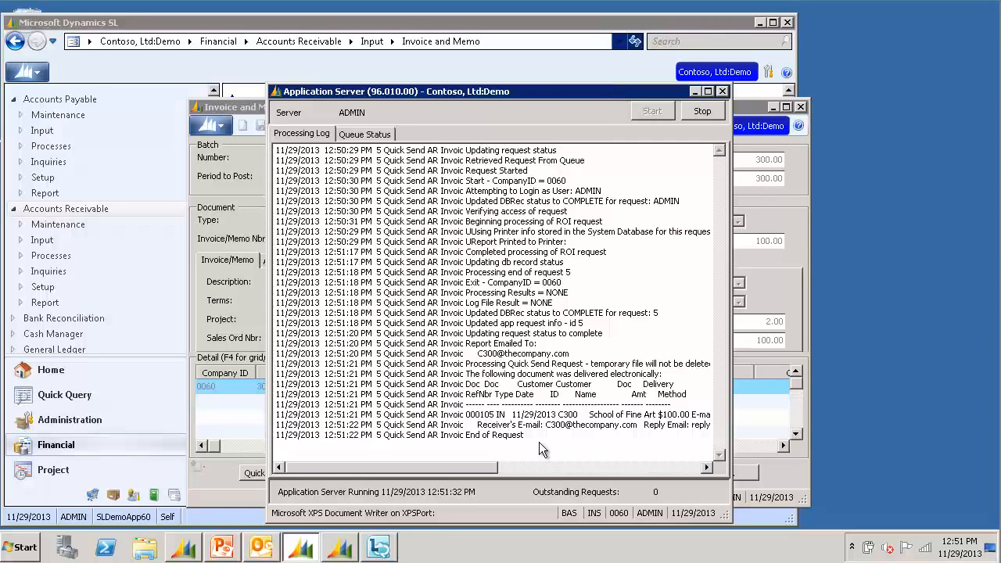
# In Outlook's Outbox, open the 'Invoice Is Attached' message and check its invoice PDF attachment
pyautogui.click(263, 547)
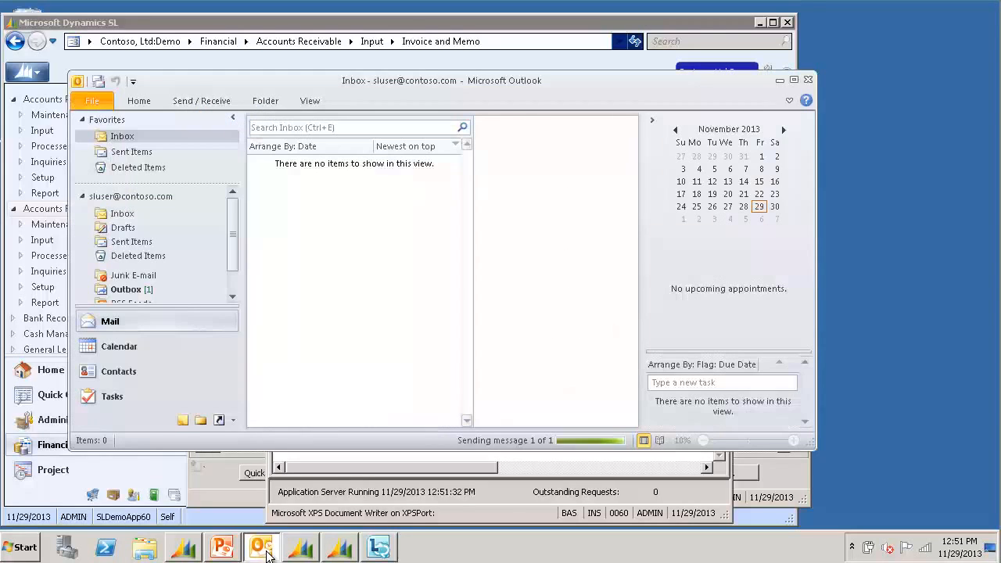
pyautogui.click(130, 291)
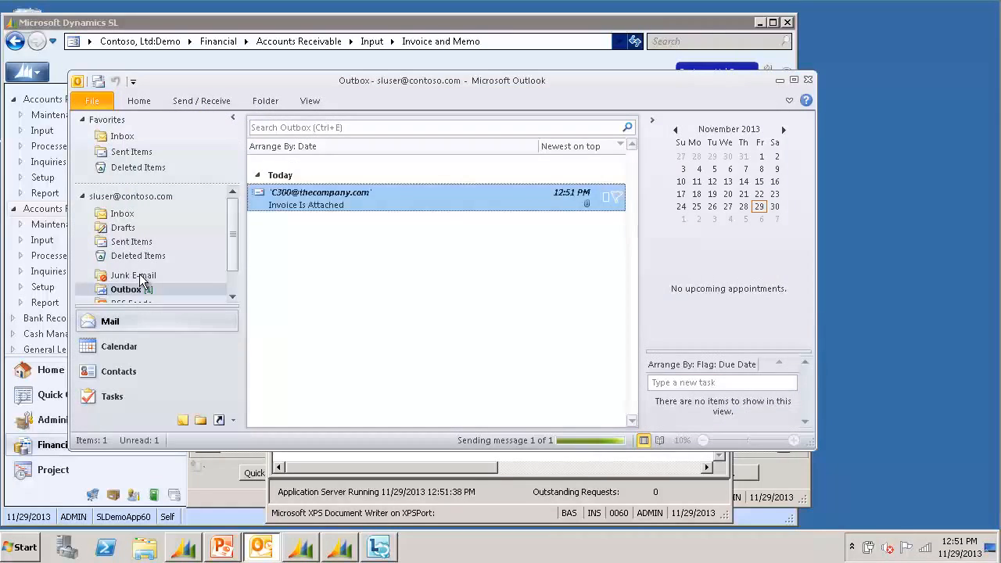
pyautogui.scroll(-1, 168, 270)
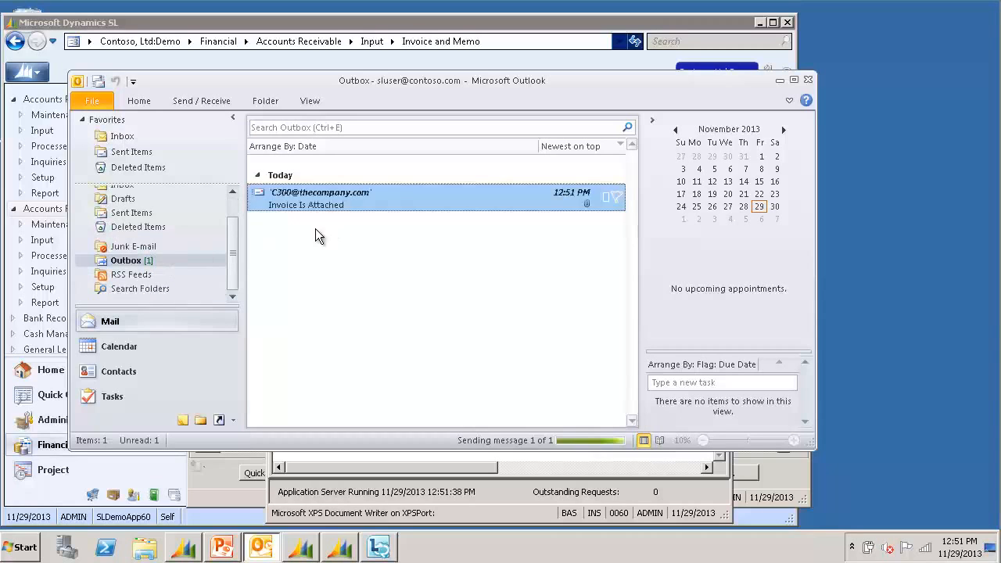
pyautogui.doubleClick(358, 206)
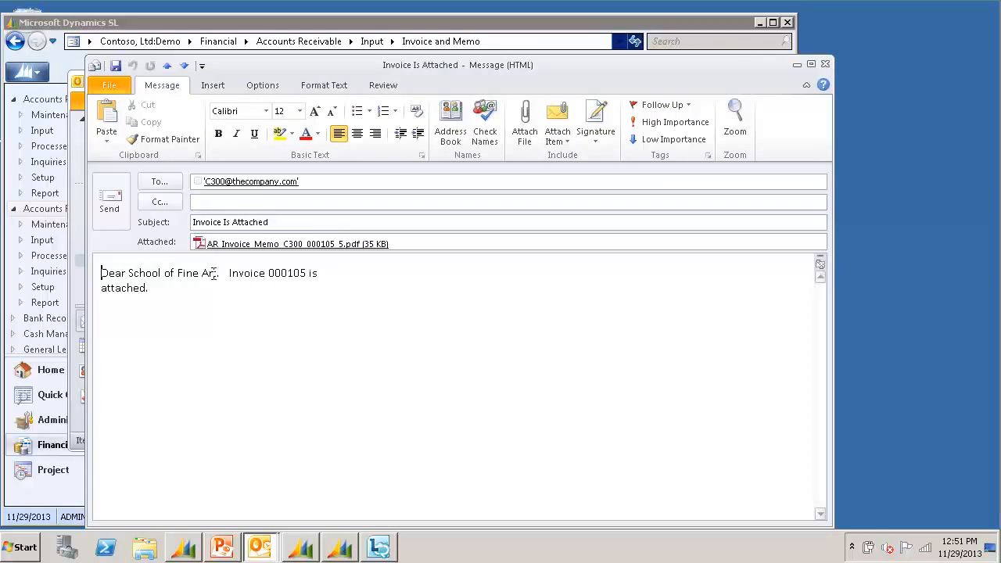
pyautogui.click(284, 275)
pyautogui.click(316, 245)
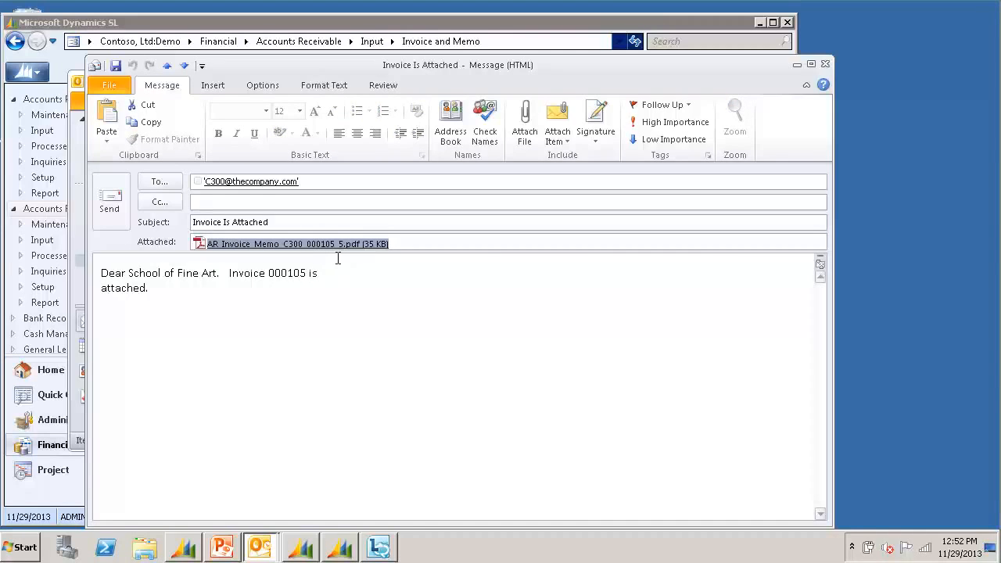
pyautogui.click(826, 64)
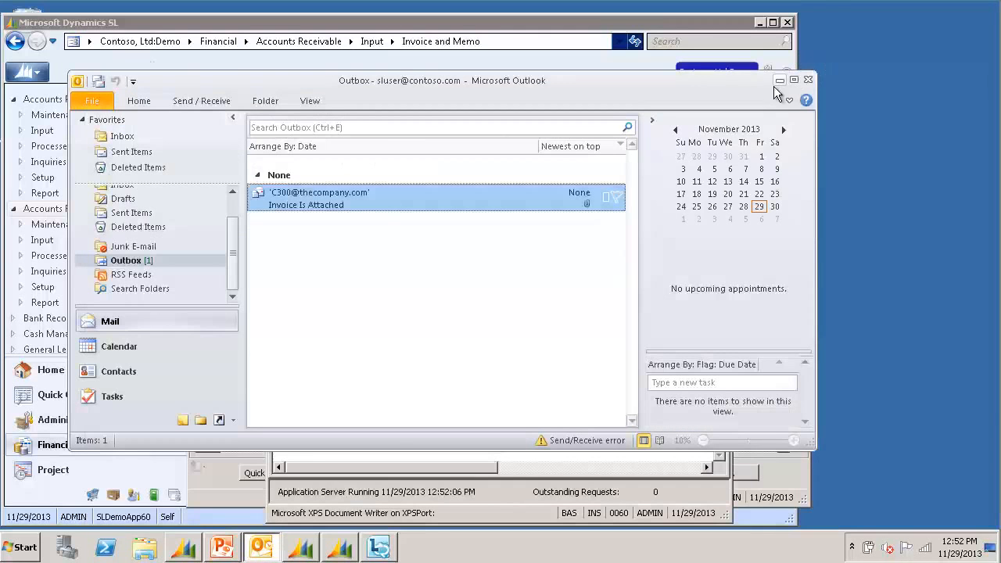
# Close Outlook and Invoice and Memo, then open the Invoice/Memo Forms report
pyautogui.click(778, 81)
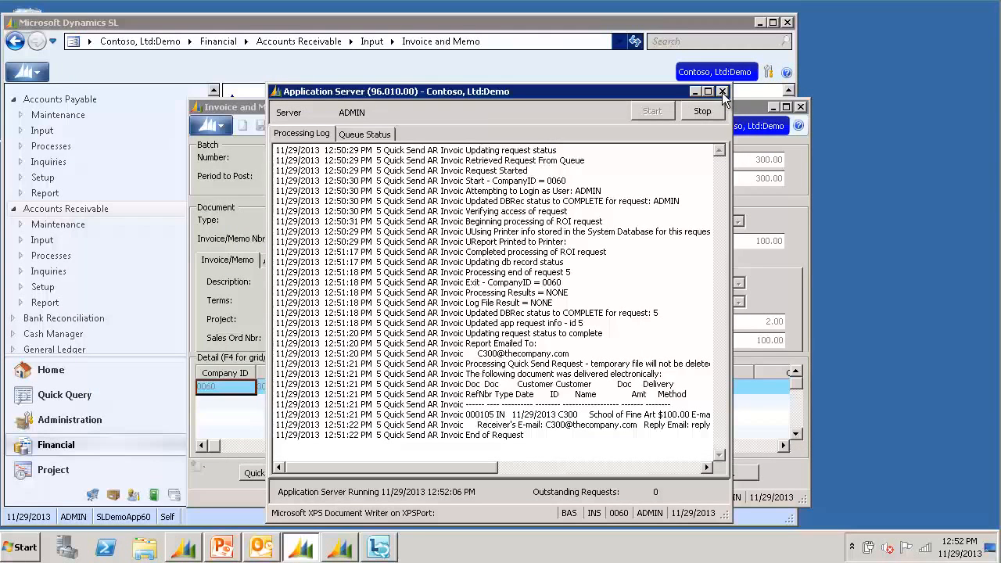
pyautogui.click(800, 106)
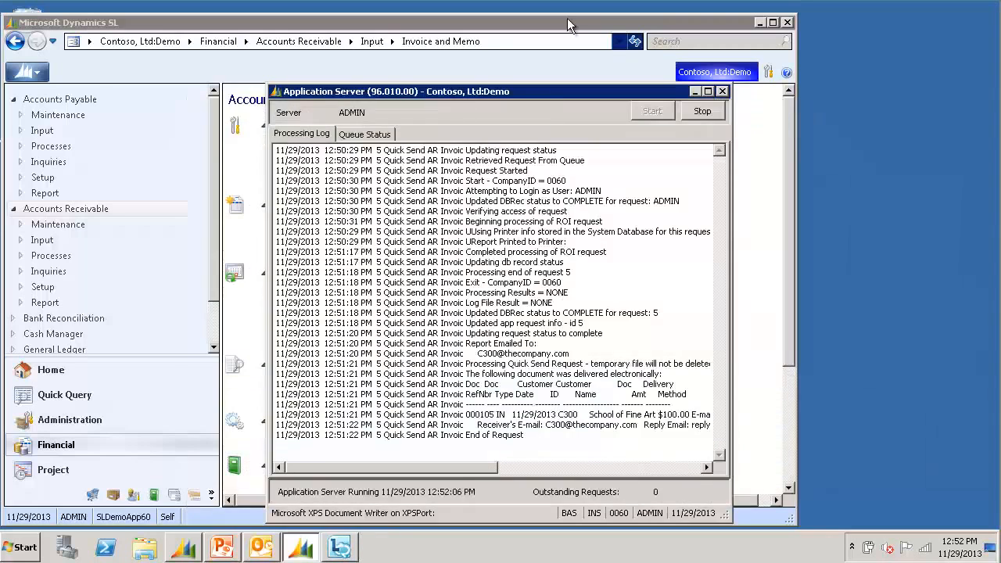
pyautogui.click(567, 25)
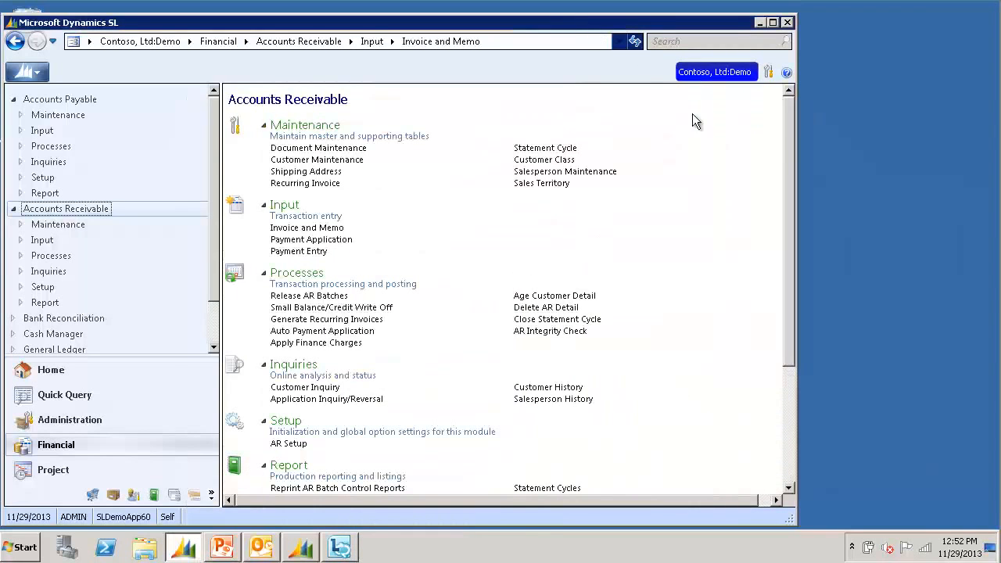
pyautogui.click(788, 476)
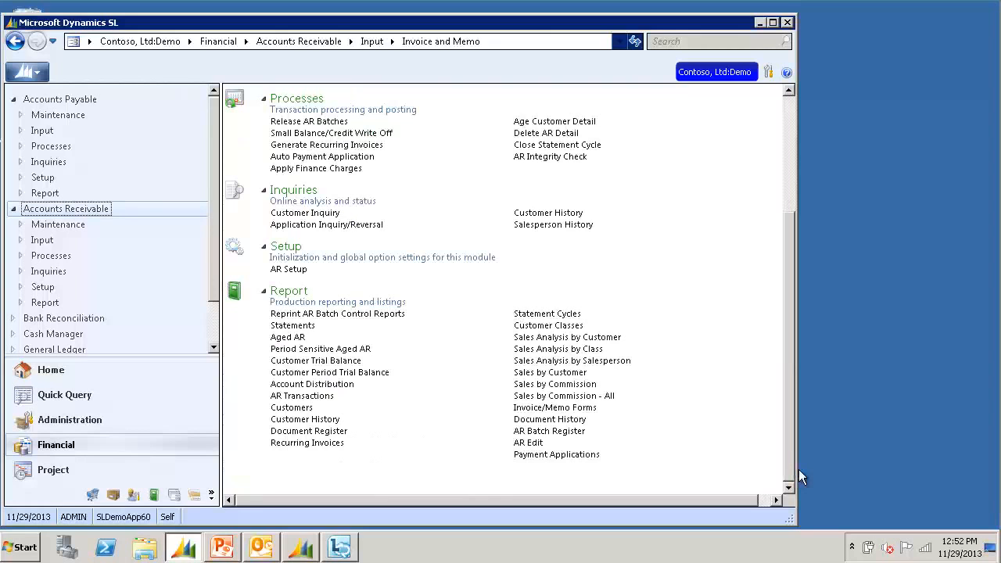
pyautogui.click(572, 409)
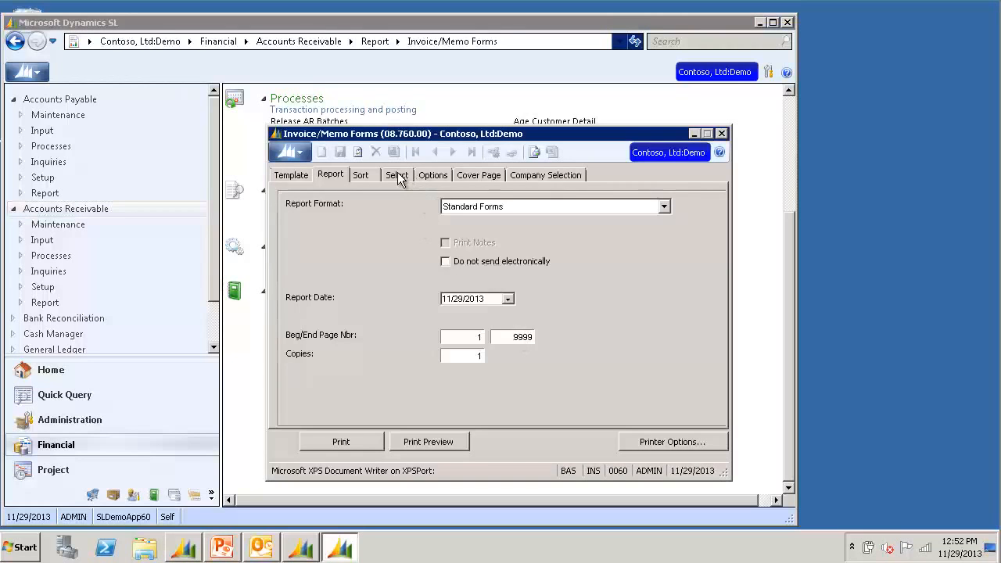
# Add the selection criterion ardoc.batnbr Equal 000158 and print the report
pyautogui.click(397, 174)
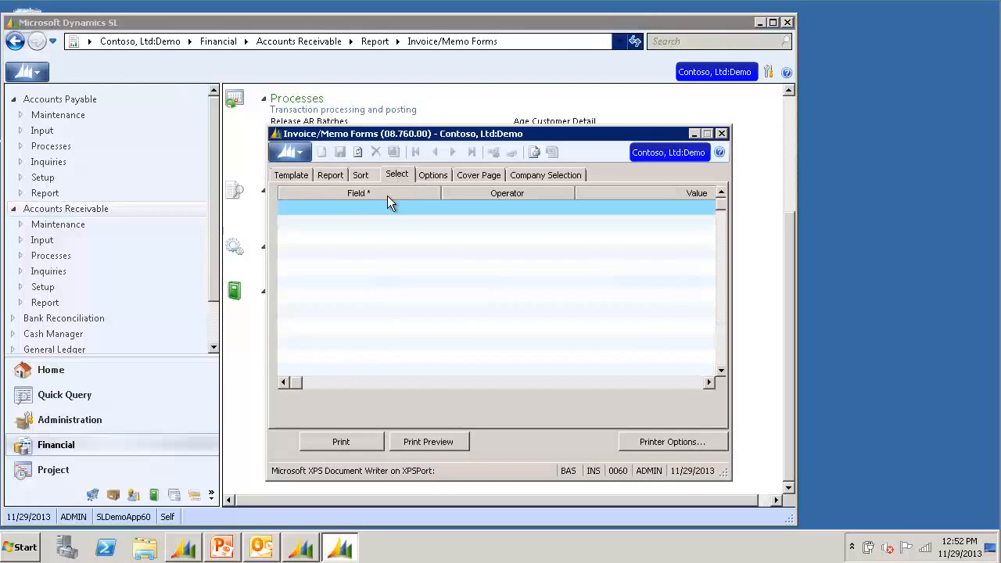
pyautogui.click(387, 204)
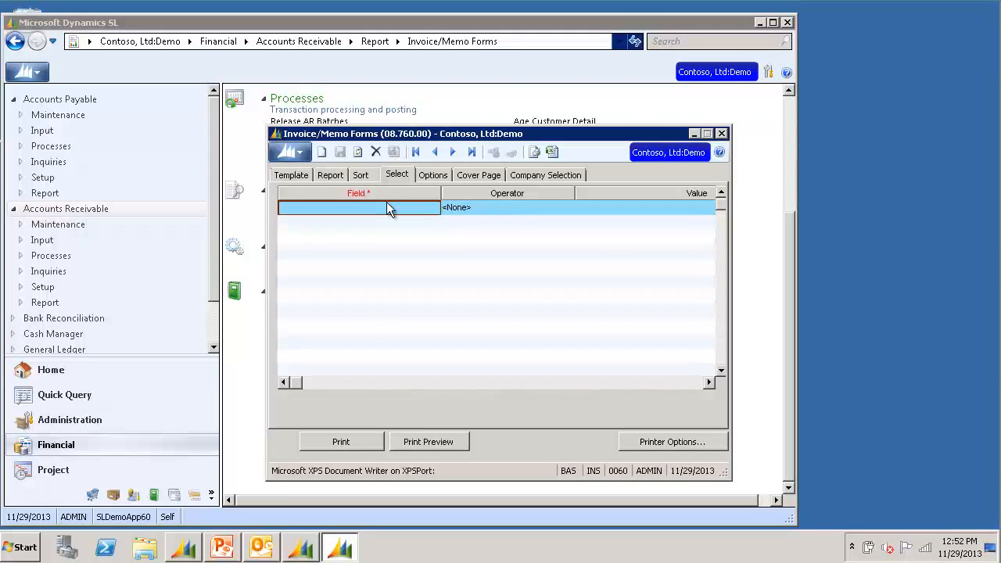
pyautogui.doubleClick(387, 203)
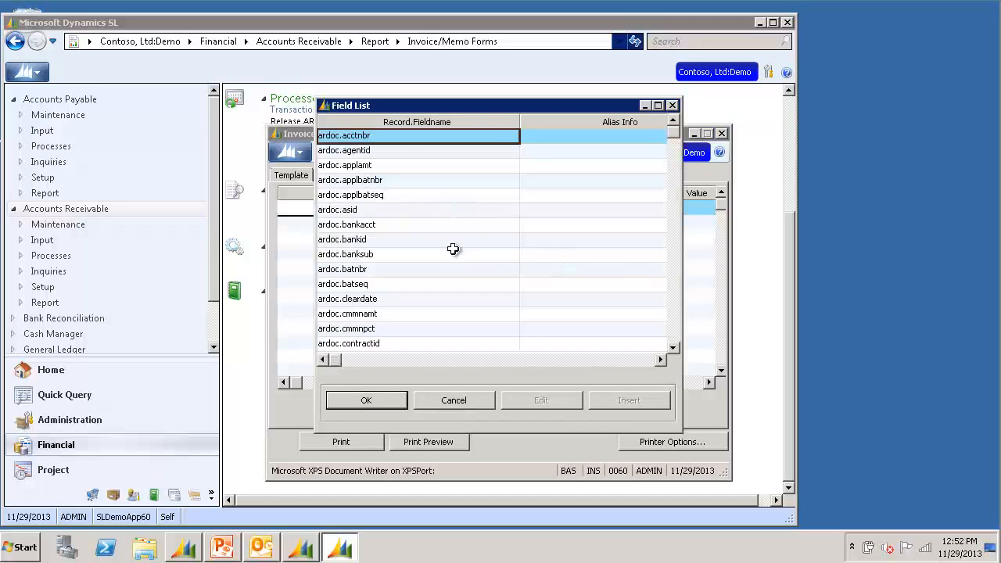
pyautogui.doubleClick(399, 270)
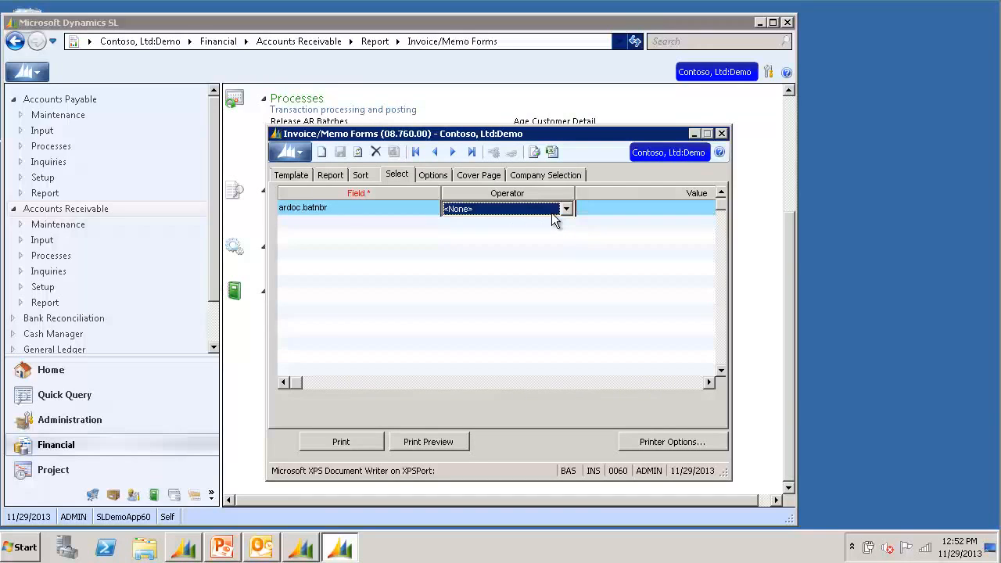
pyautogui.press('e')
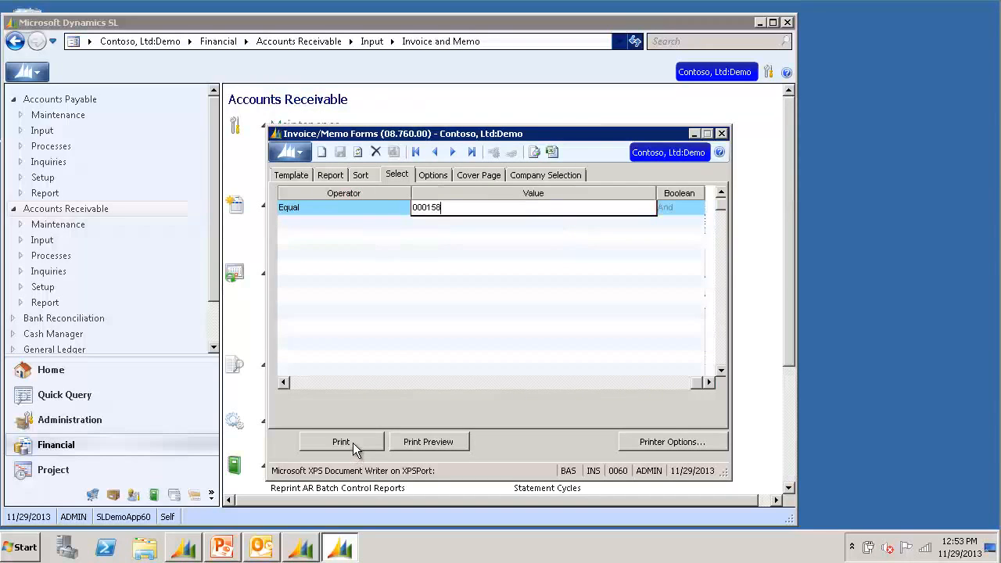
pyautogui.click(353, 443)
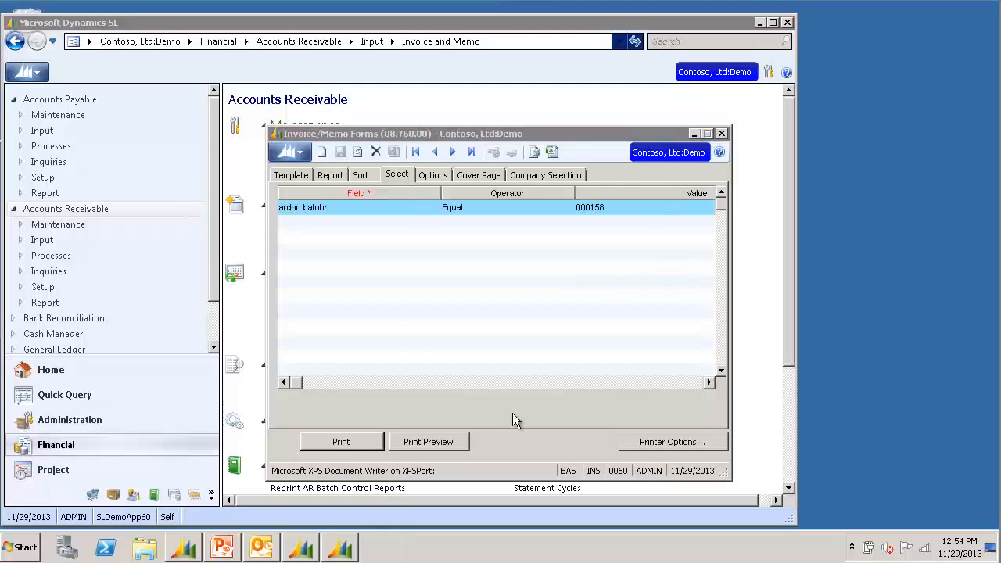
pyautogui.click(513, 414)
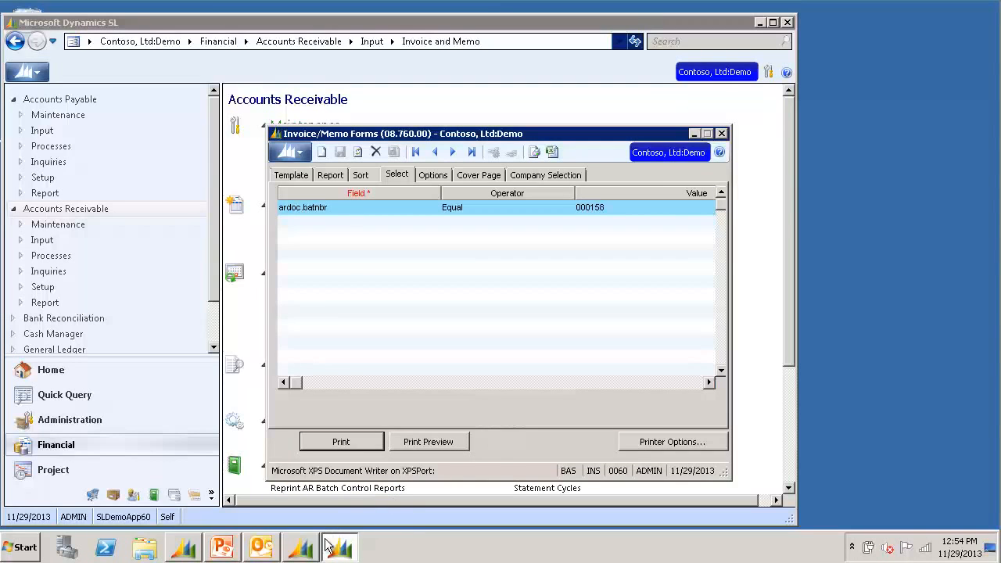
# Check the Application Server log, then select the newest 12:54 PM message in Outlook's Outbox
pyautogui.click(302, 549)
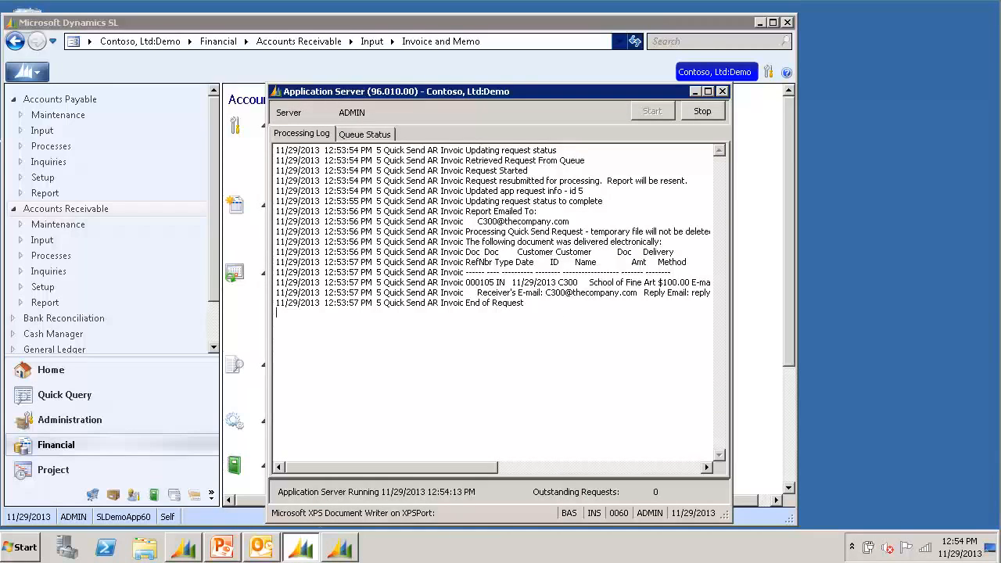
pyautogui.click(265, 548)
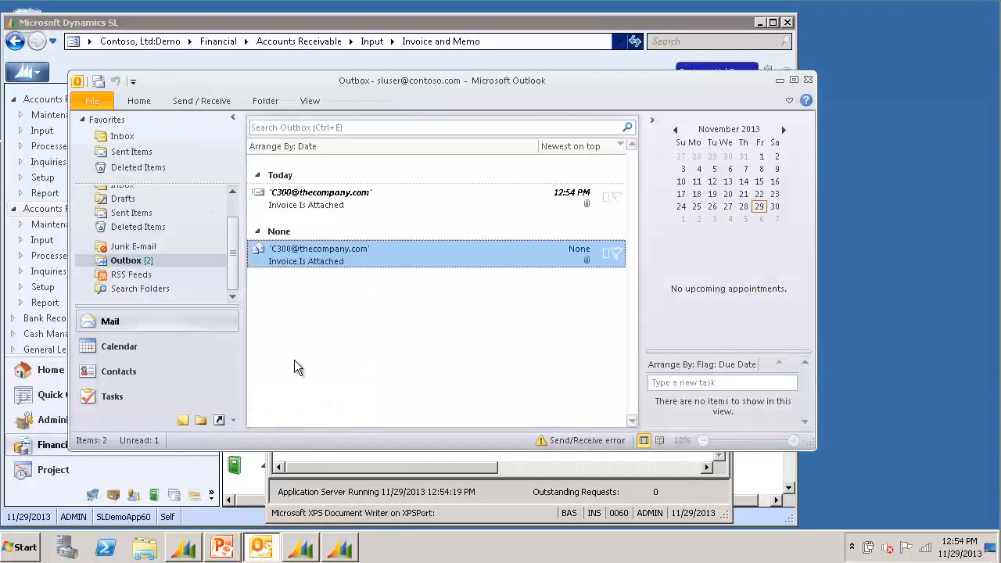
pyautogui.click(361, 199)
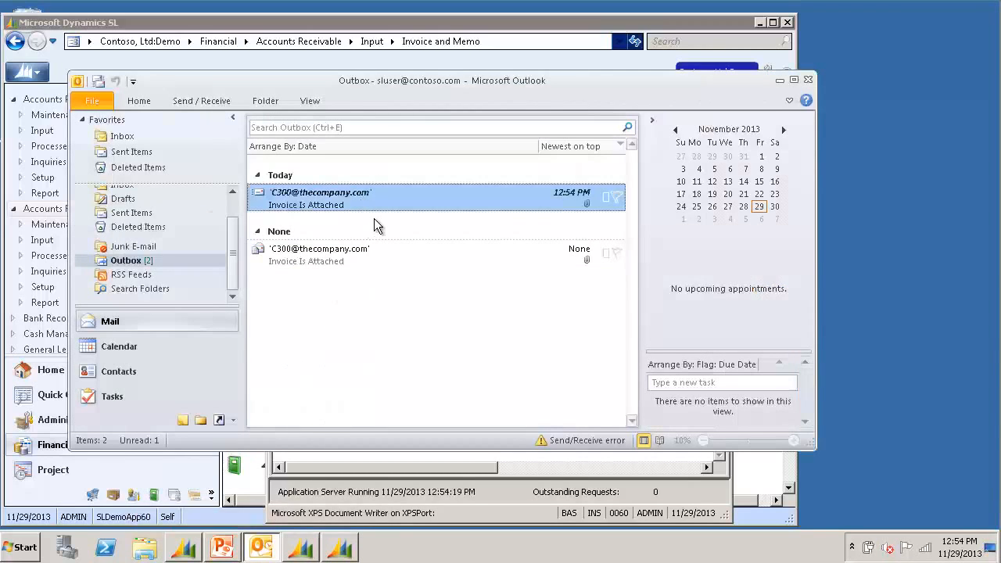